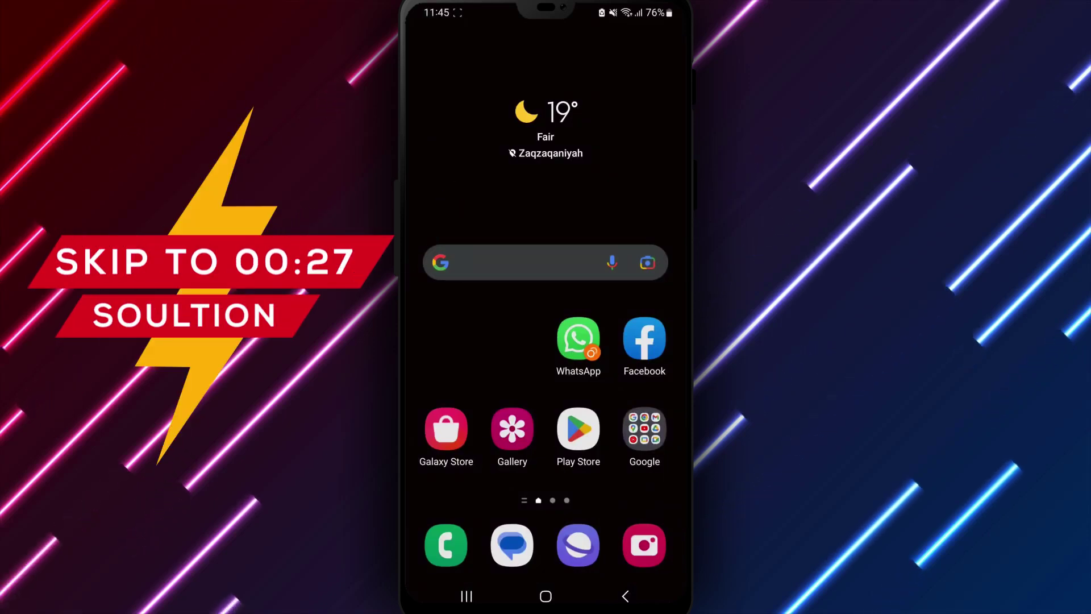
- Select the WhatsApp app icon on the Android home screen
left_click(559, 40)
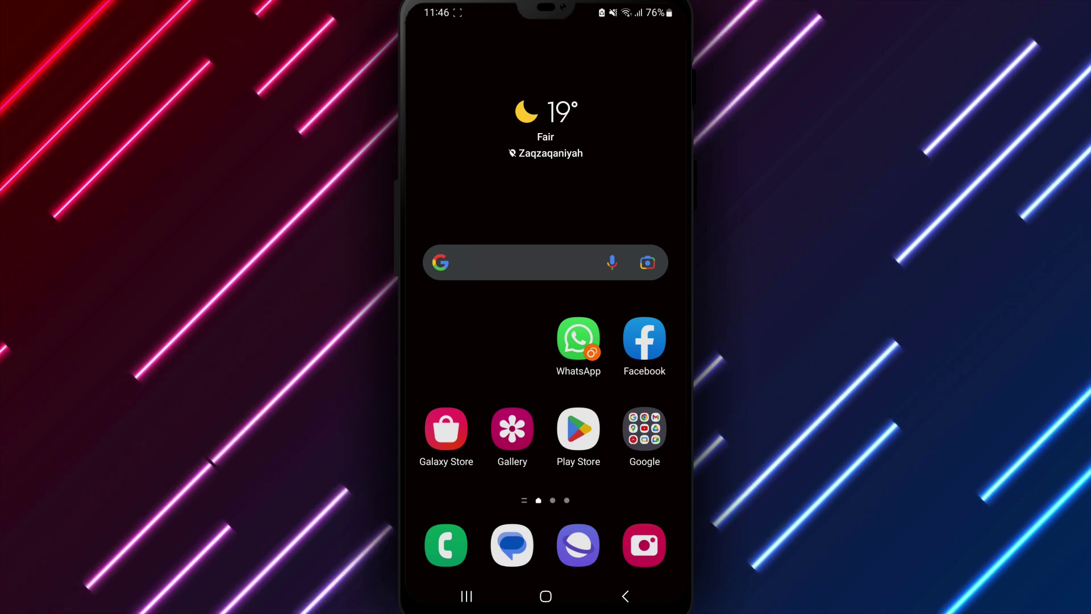
- Launch WhatsApp and go to Settings > Chats > Chat history
left_click(580, 341)
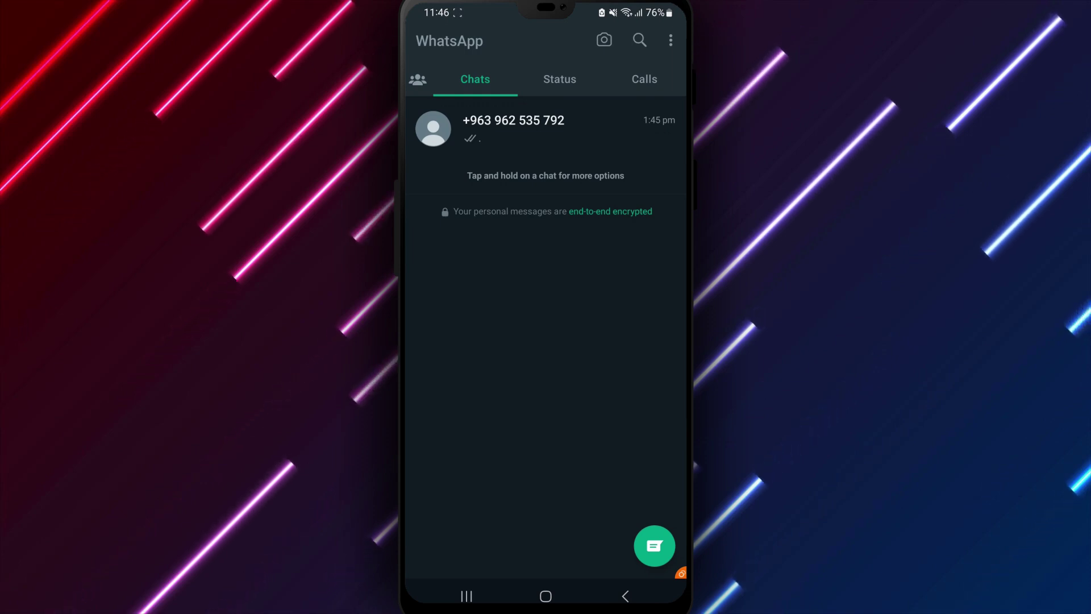
left_click(670, 42)
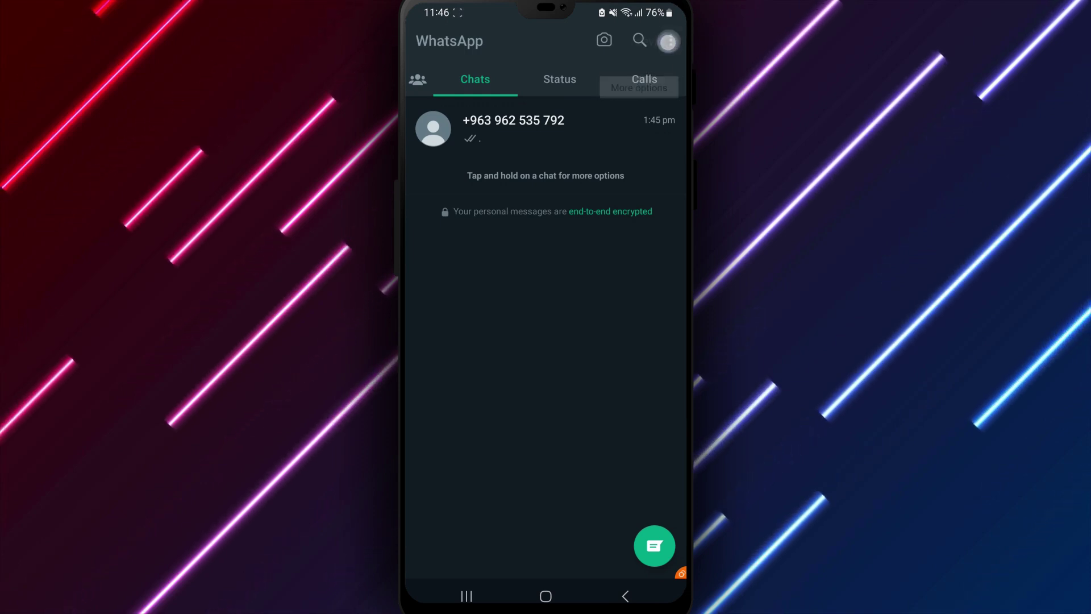
left_click(670, 43)
left_click(614, 181)
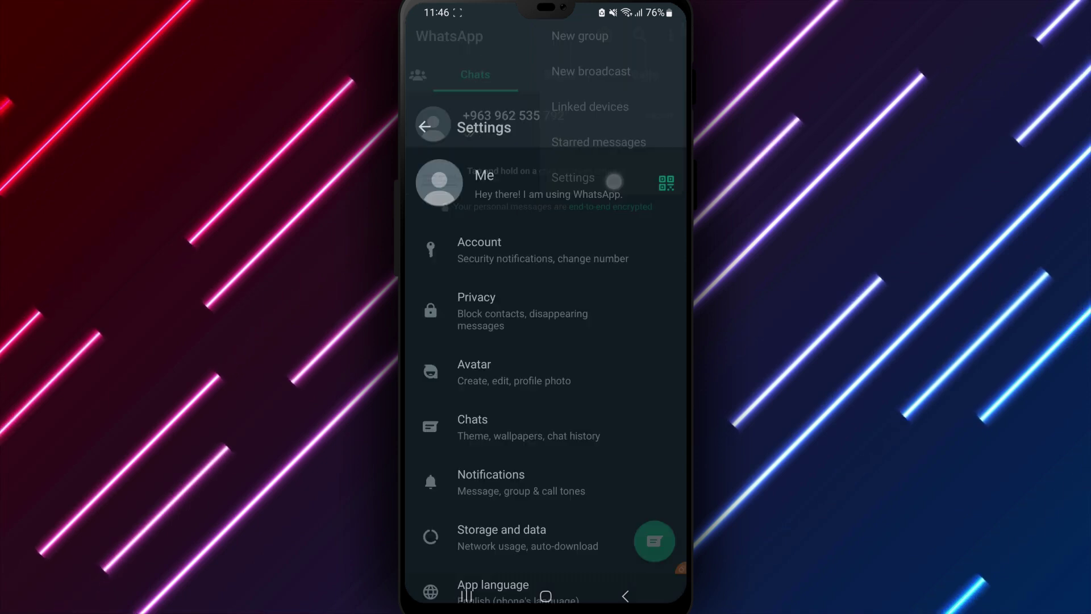
left_click(551, 332)
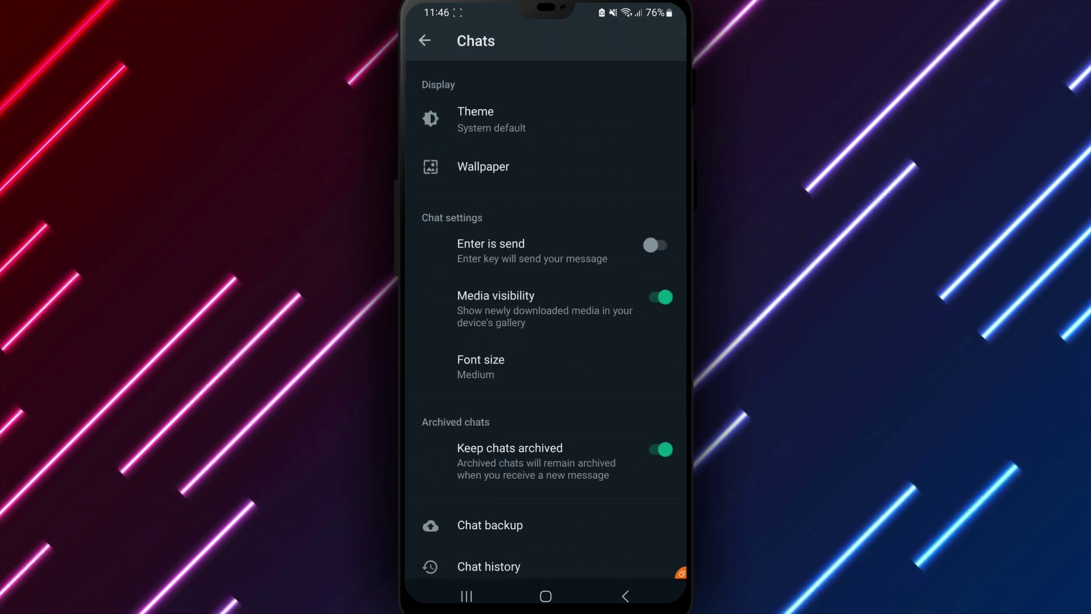
left_click_drag(561, 502, 560, 487)
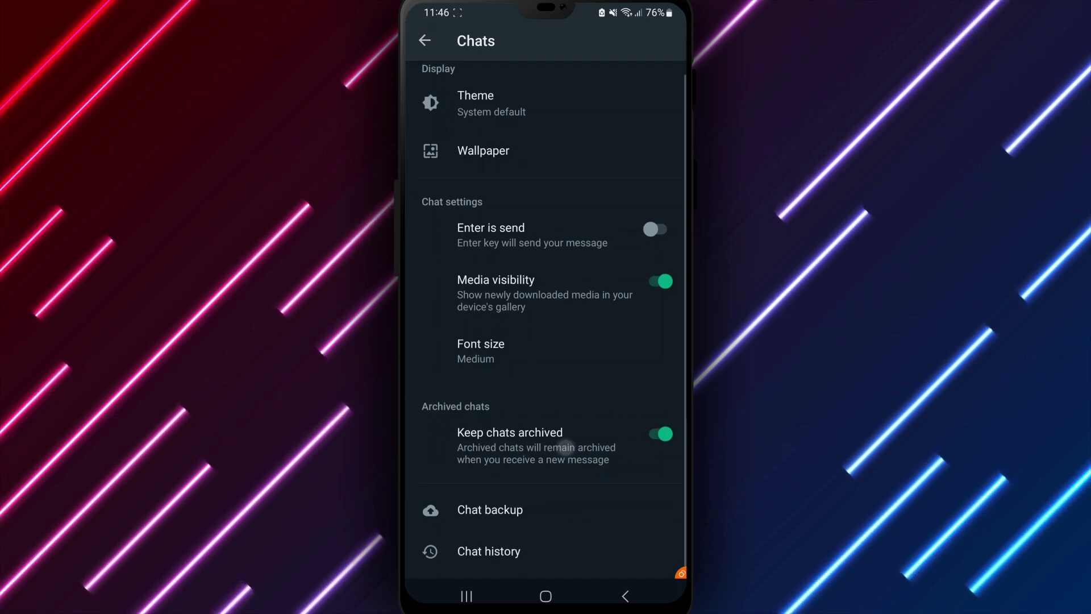
left_click(530, 548)
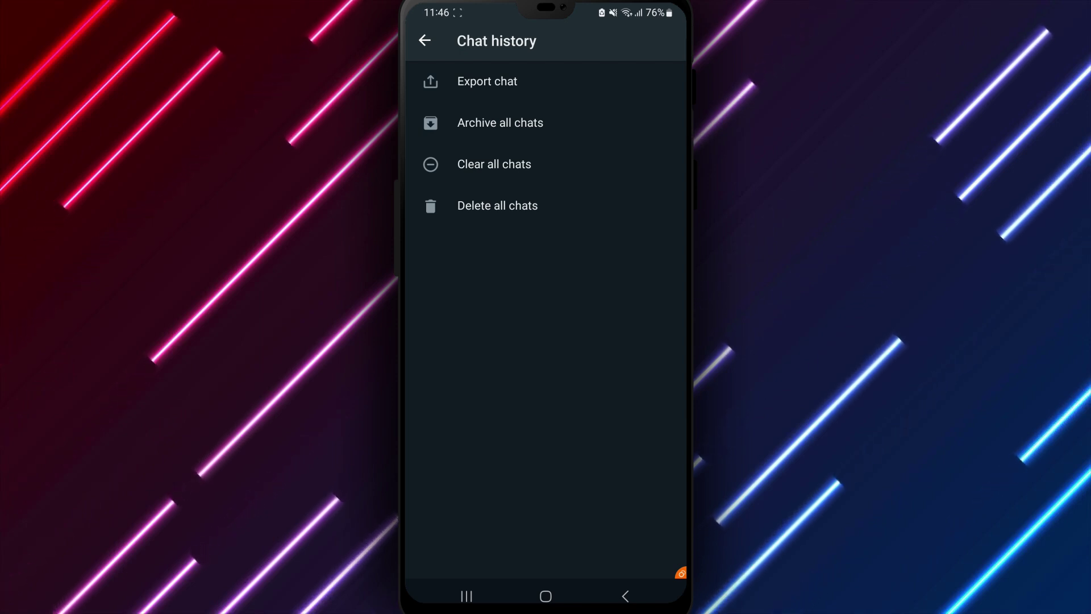
- Delete all chats, keeping the received-media removal option ticked, and confirm with Delete chats
left_click(563, 164)
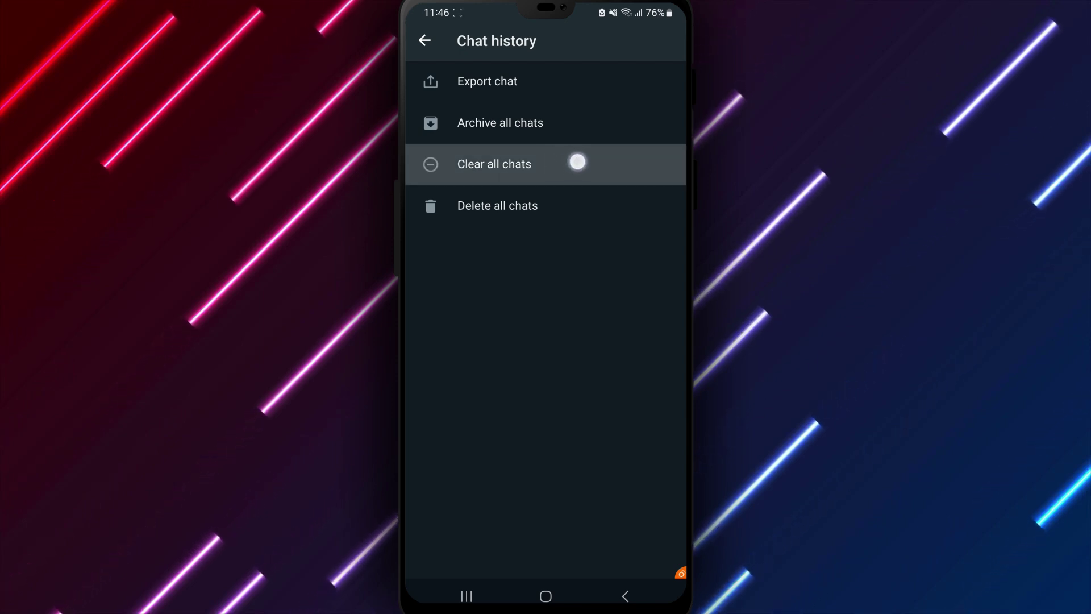
left_click(548, 202)
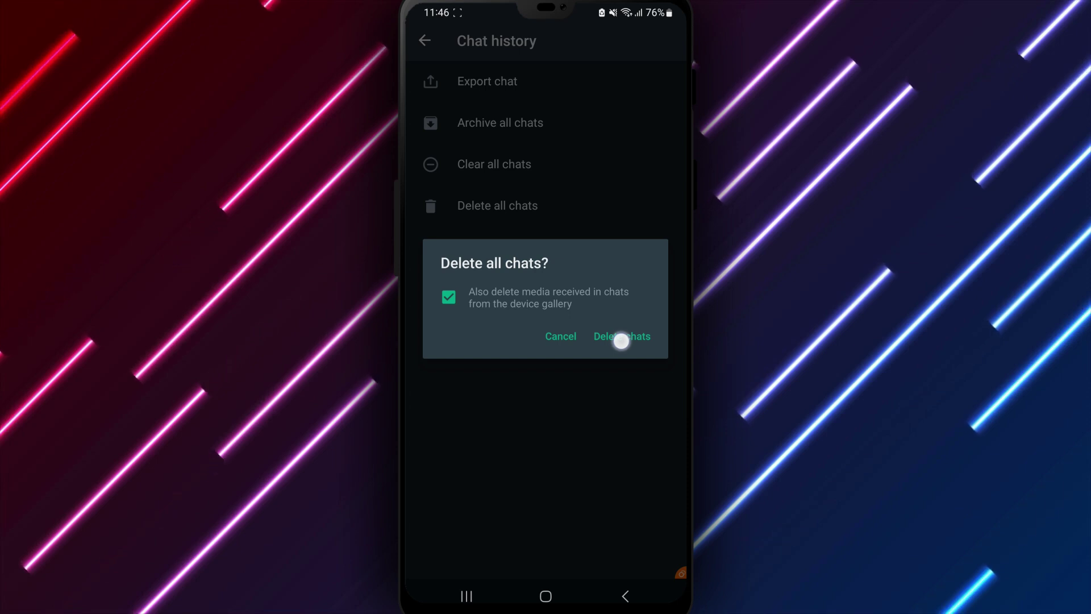
left_click(621, 340)
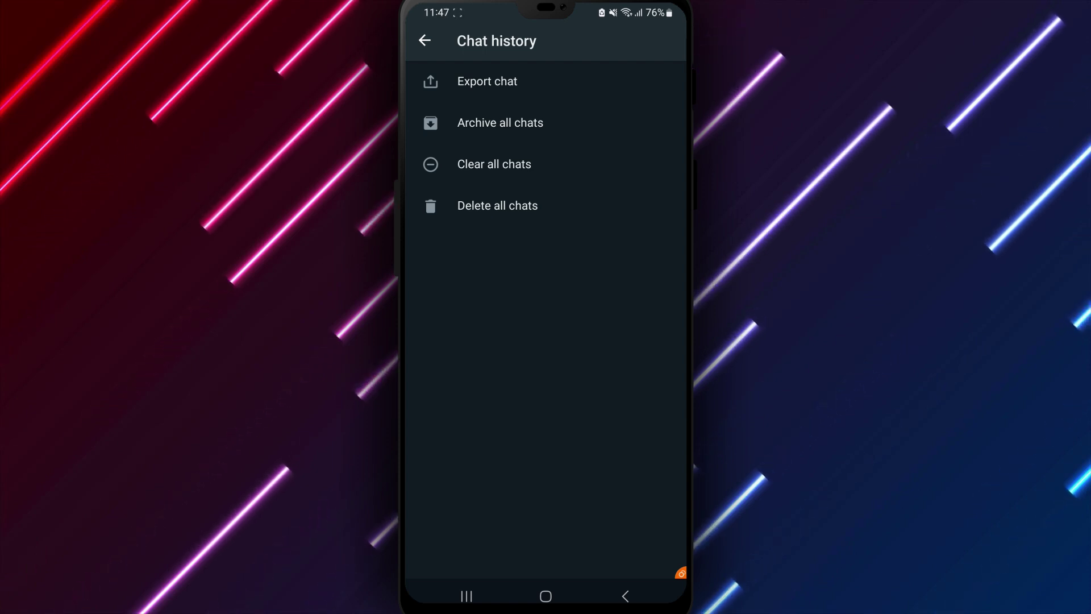
- Back out to the Chats tab, then reopen WhatsApp to the empty, invite-friends chat list
left_click(425, 41)
left_click(424, 40)
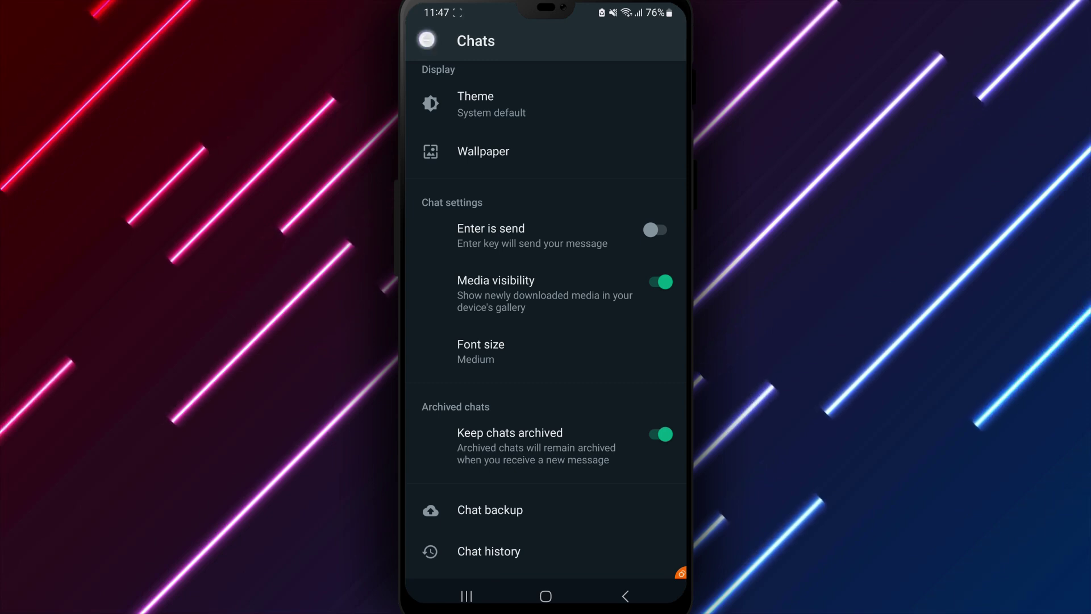
left_click(424, 40)
left_click(546, 596)
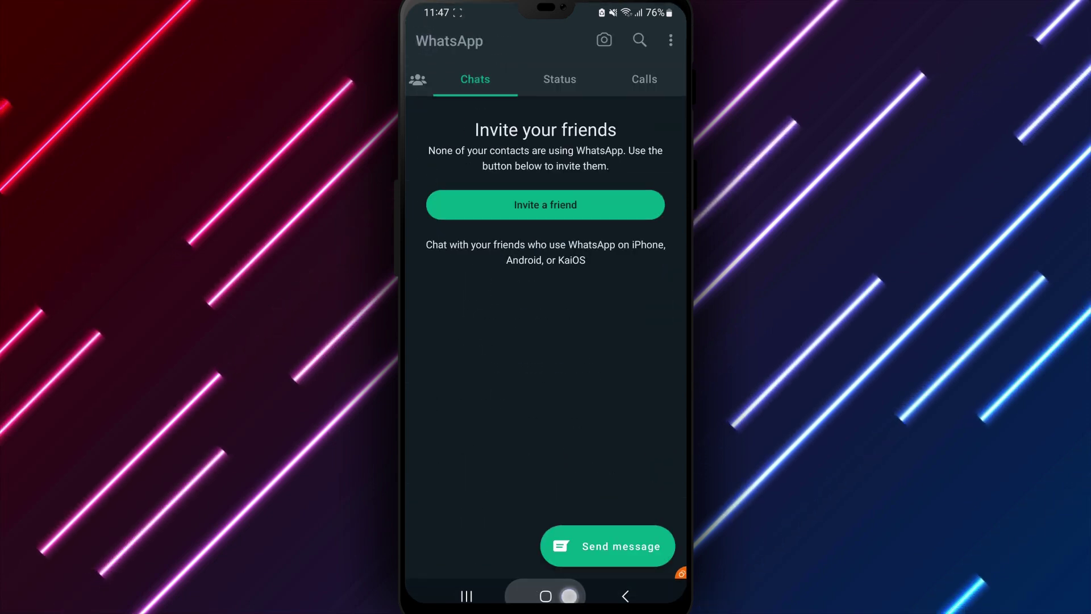
left_click(578, 341)
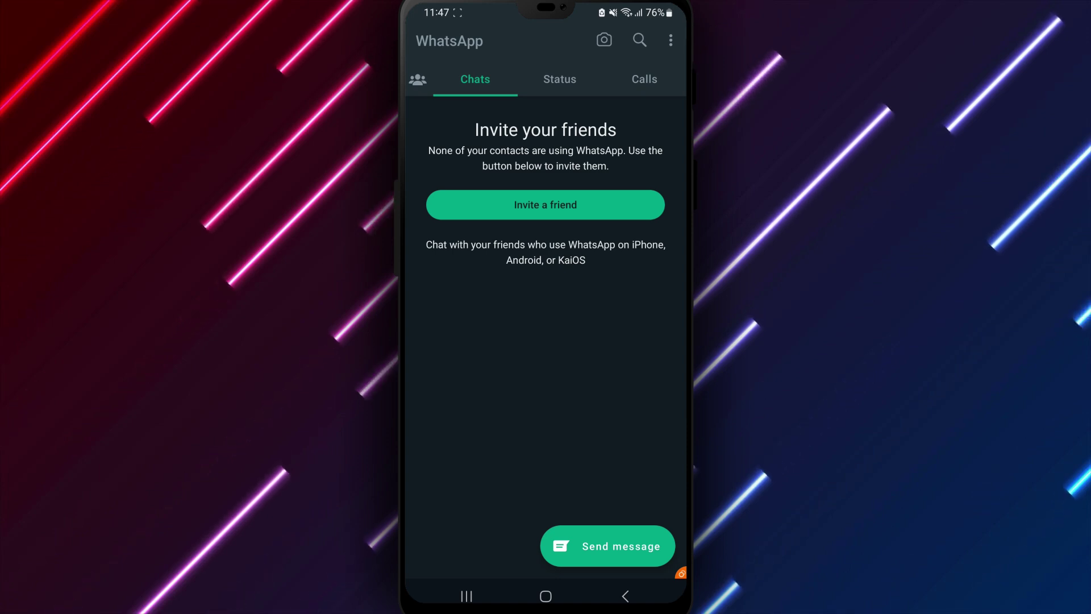
- Reopen Settings > Chats > Chat history and dismiss the Delete all chats confirmation unconfirmed
left_click(671, 40)
left_click(579, 177)
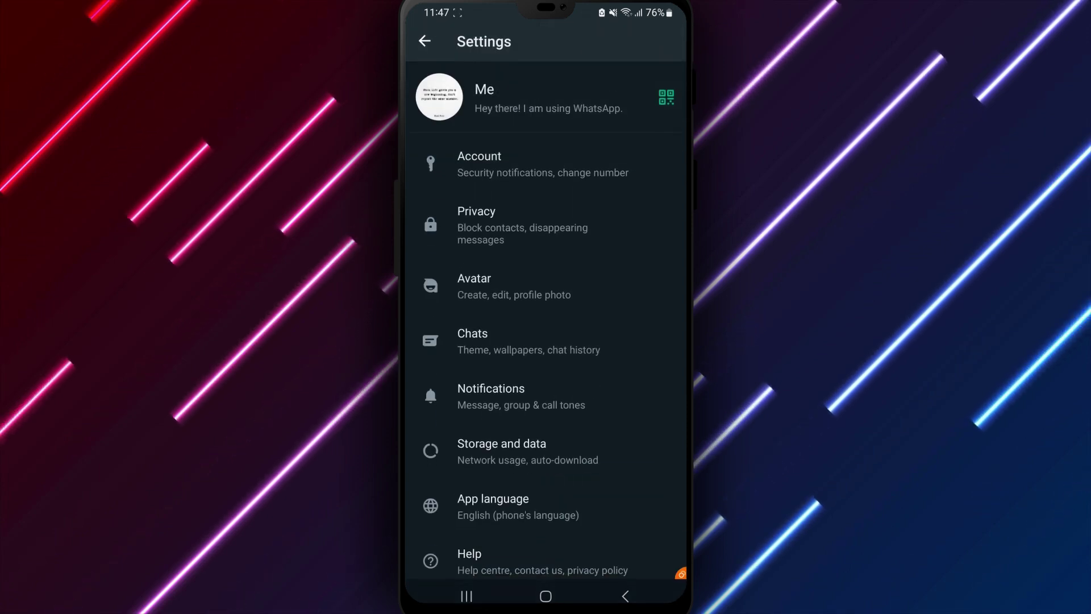
left_click(560, 344)
left_click(554, 565)
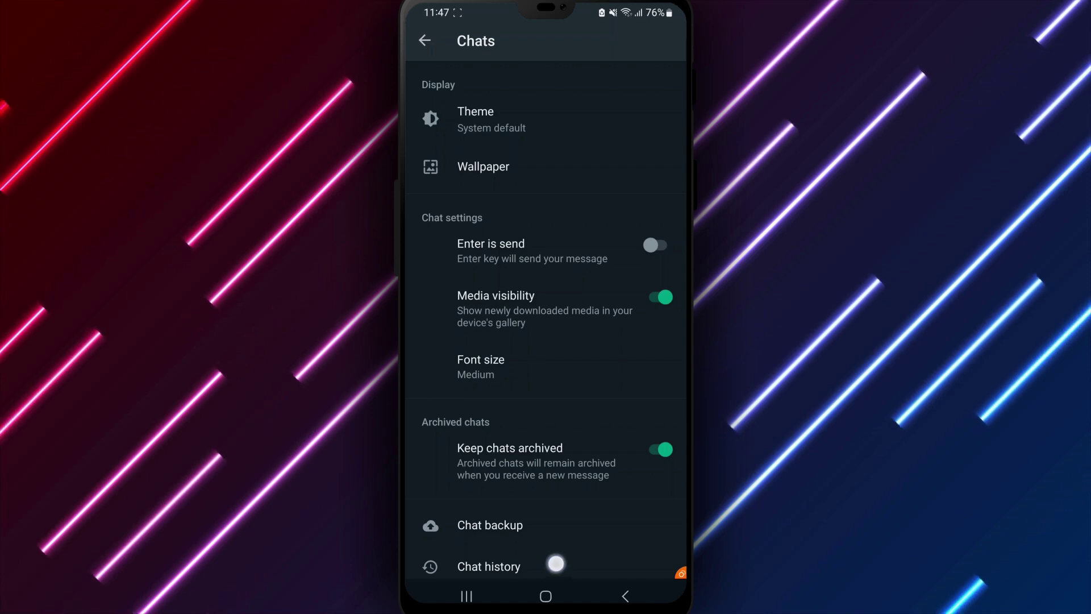
left_click(560, 212)
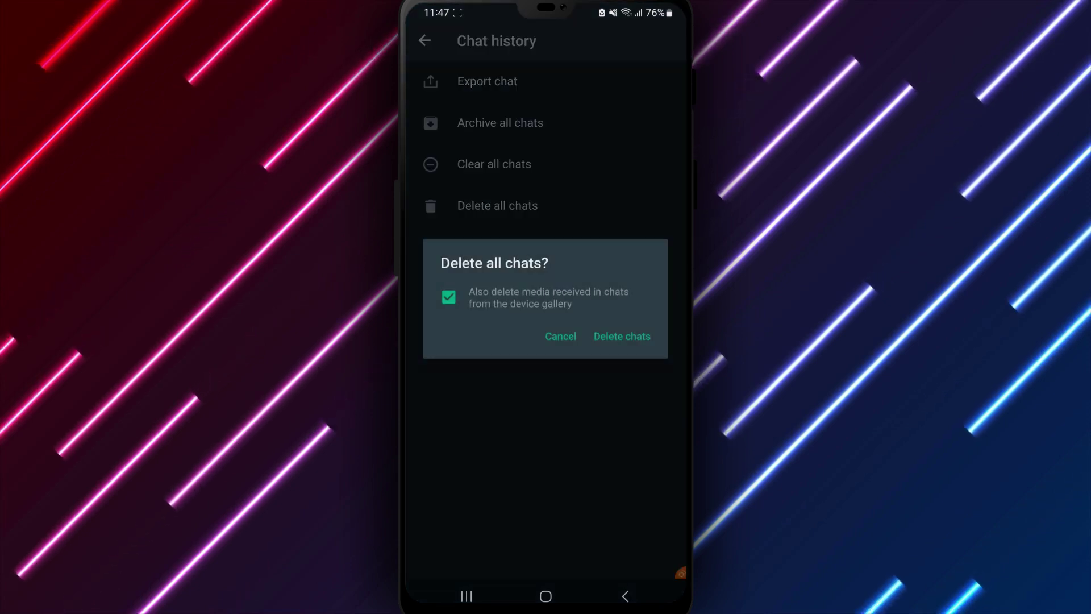
left_click(606, 436)
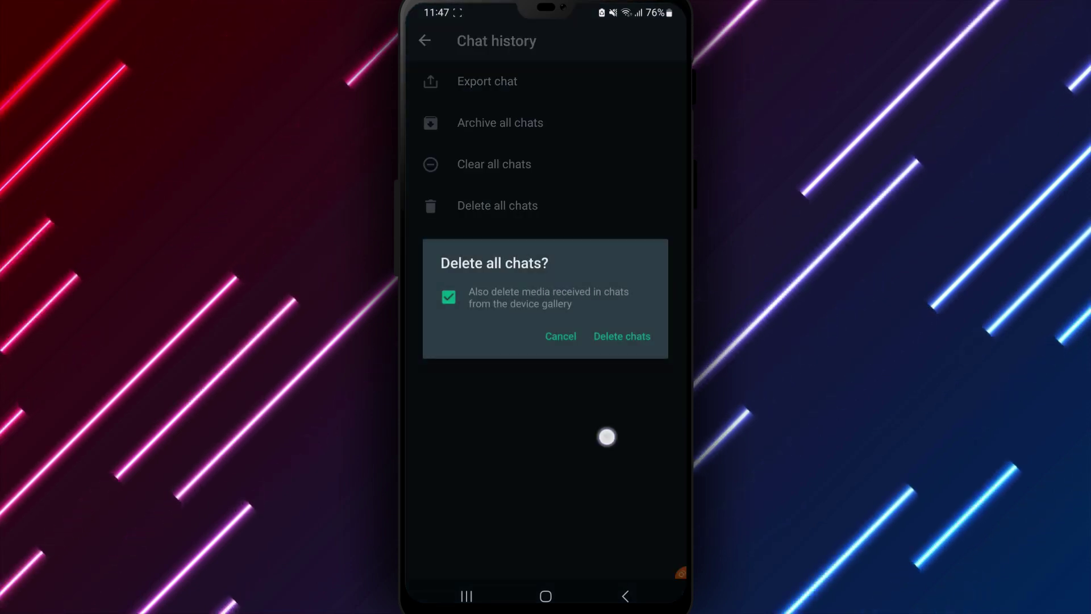